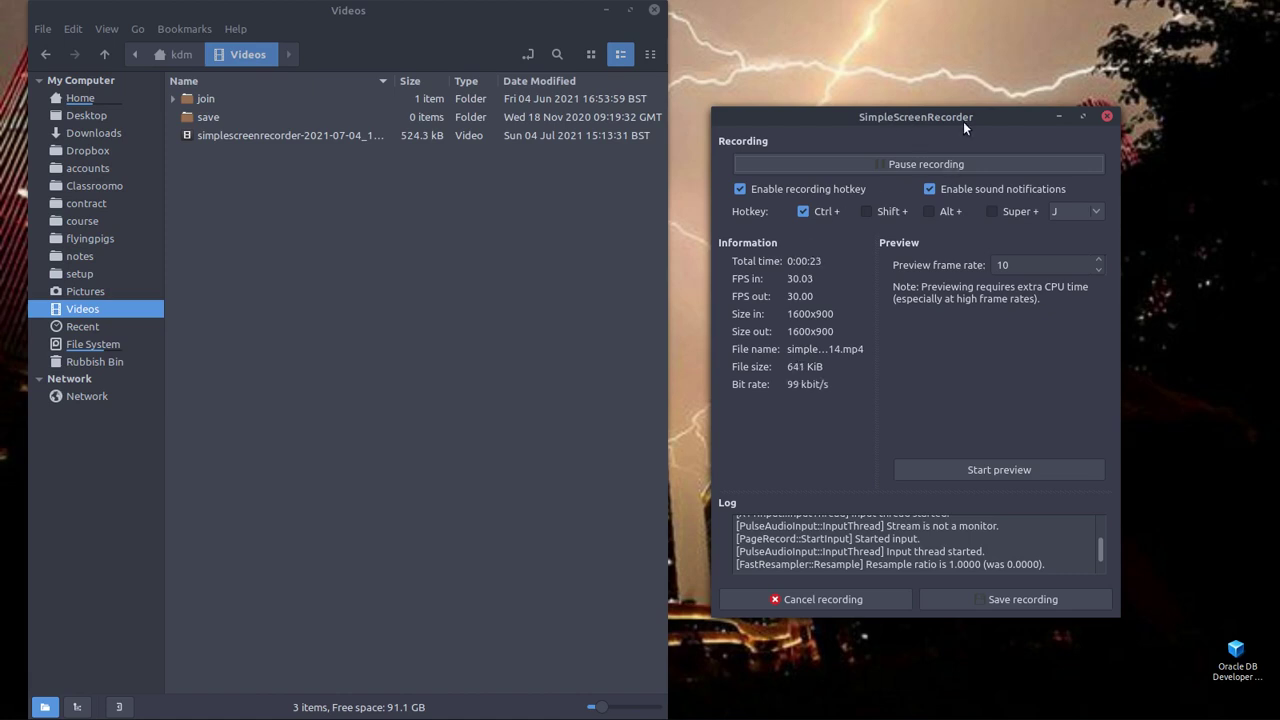
# Start the Oracle DB Developer VM in VirtualBox and dismiss the keyboard capture and mouse integration notices
pyautogui.click(518, 376)
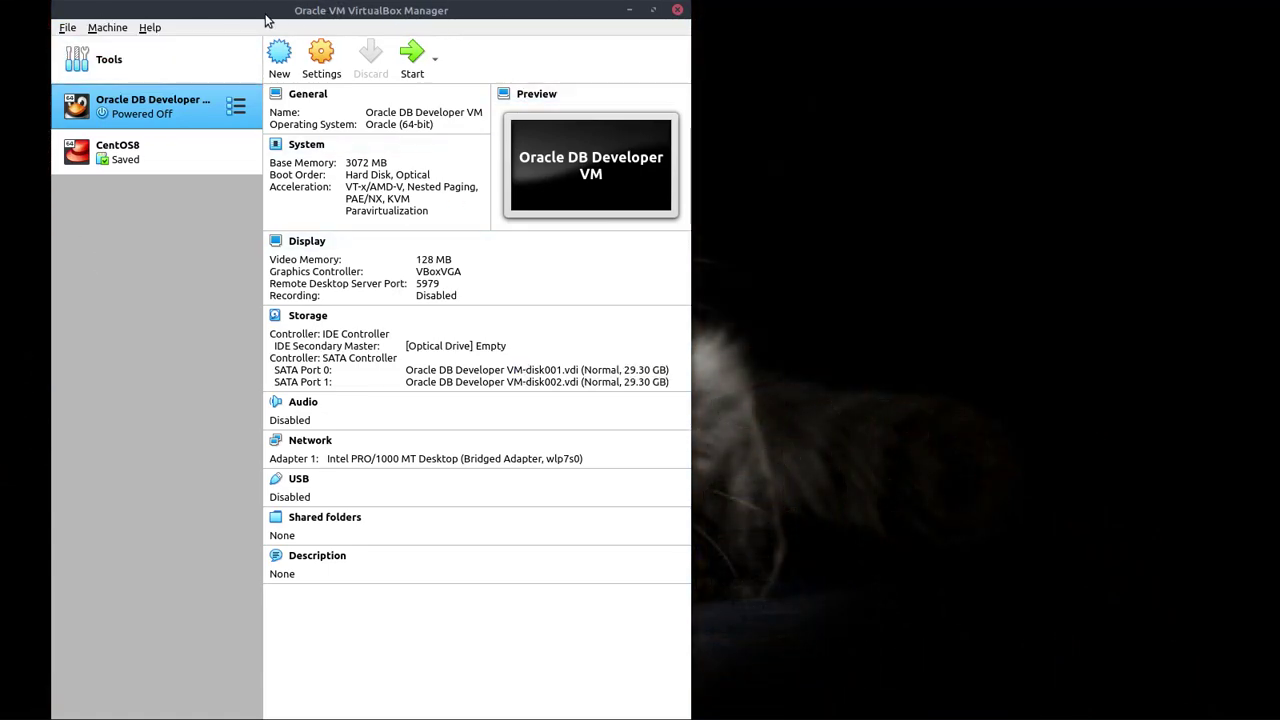
pyautogui.doubleClick(148, 113)
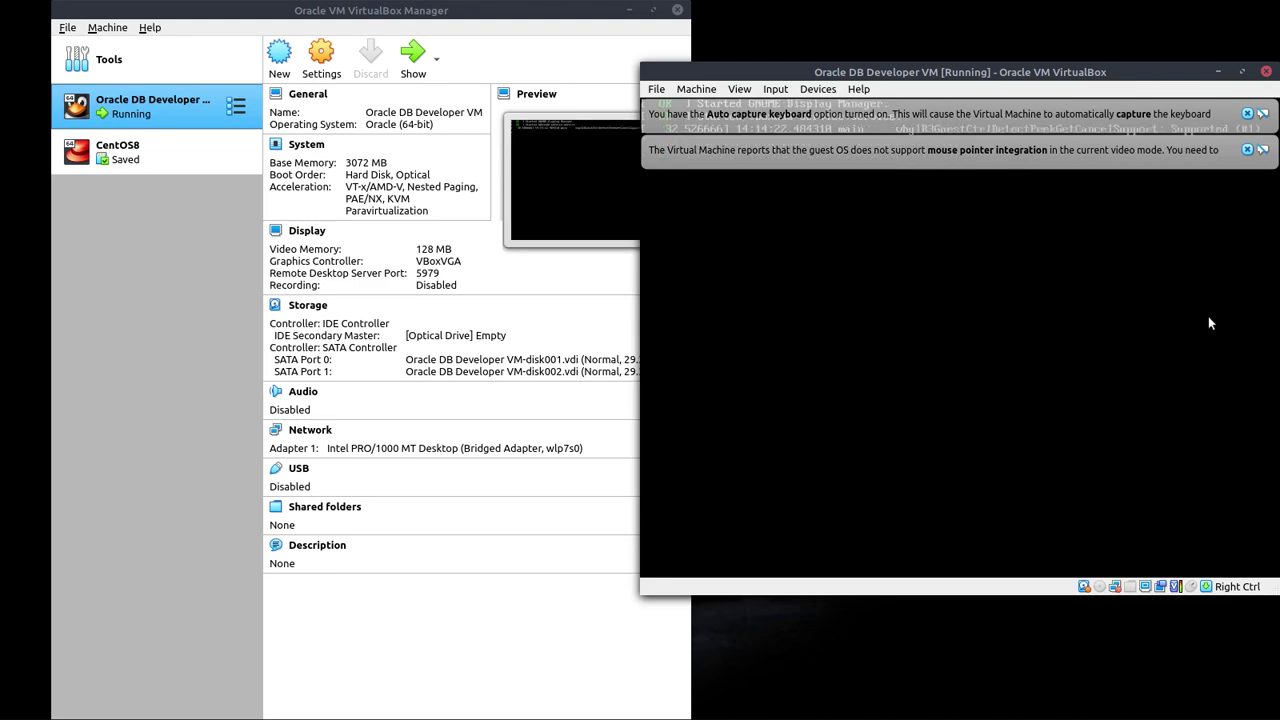
pyautogui.click(1256, 148)
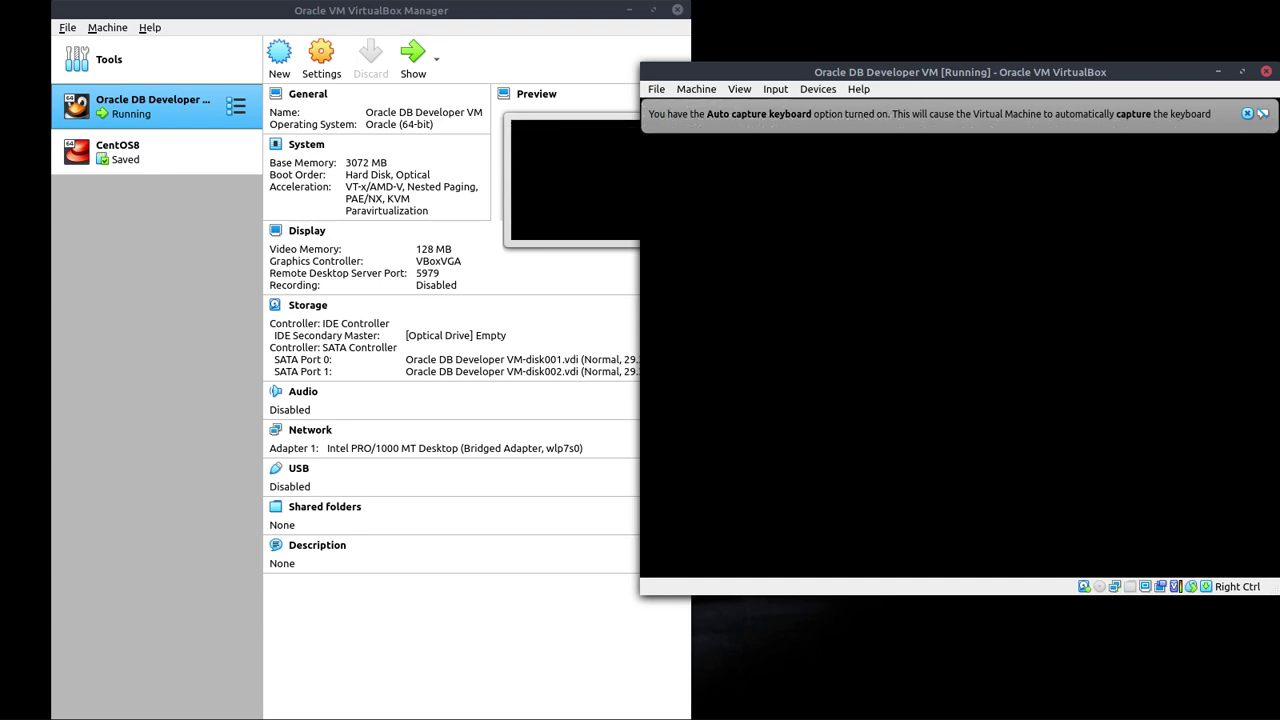
pyautogui.click(1246, 114)
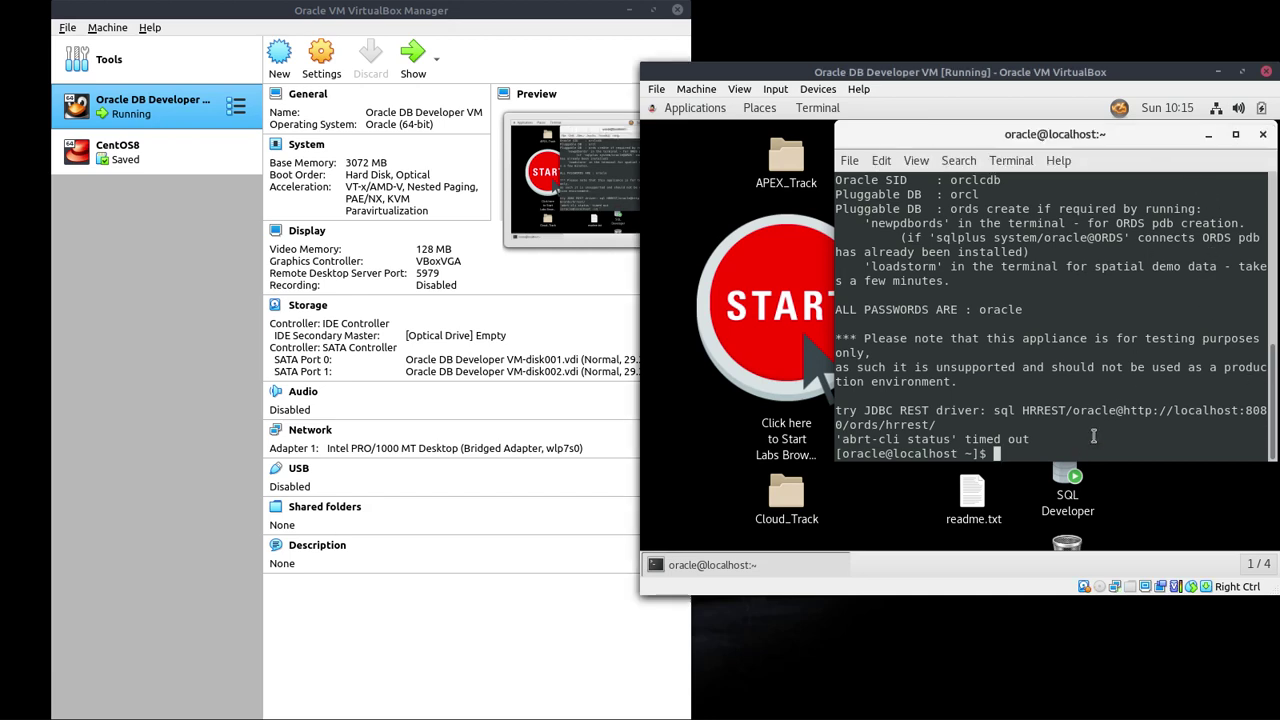
# List the network interfaces with "ip a" in the virtual machine's terminal and highlight the eth0 IP address
pyautogui.write('ip a')
pyautogui.press('Return')
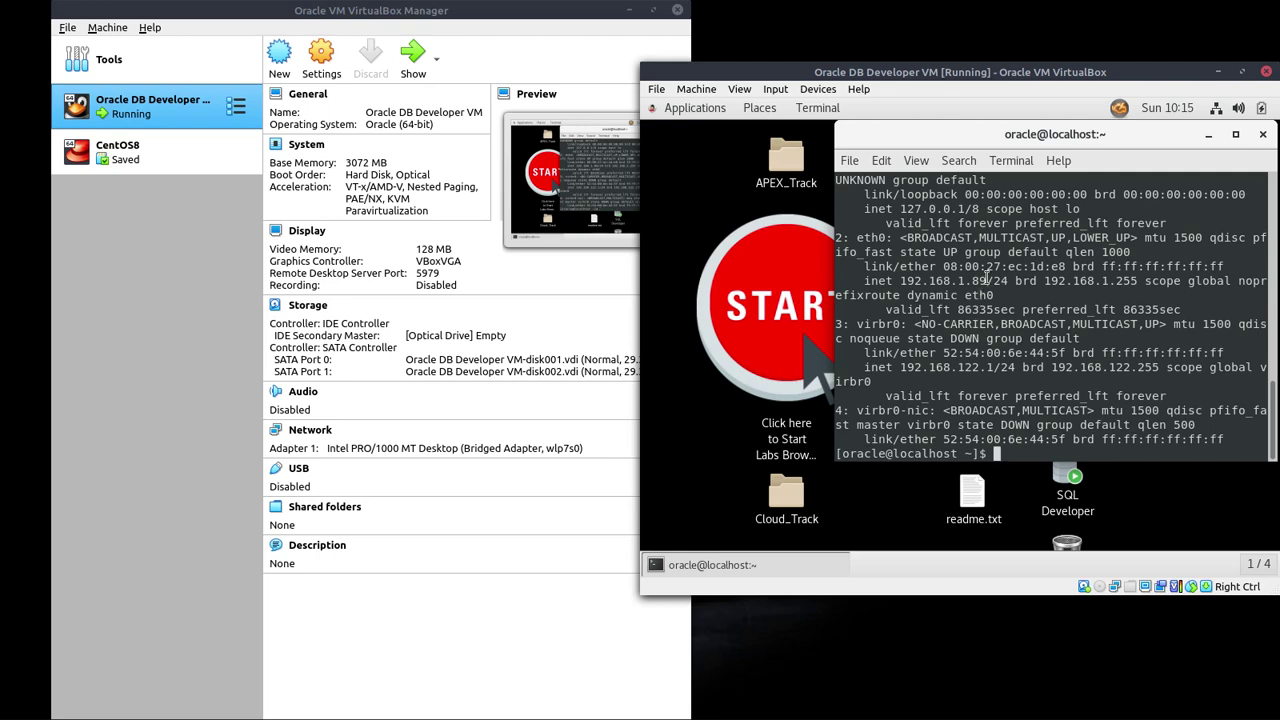
pyautogui.moveTo(987, 280); pyautogui.dragTo(901, 280)
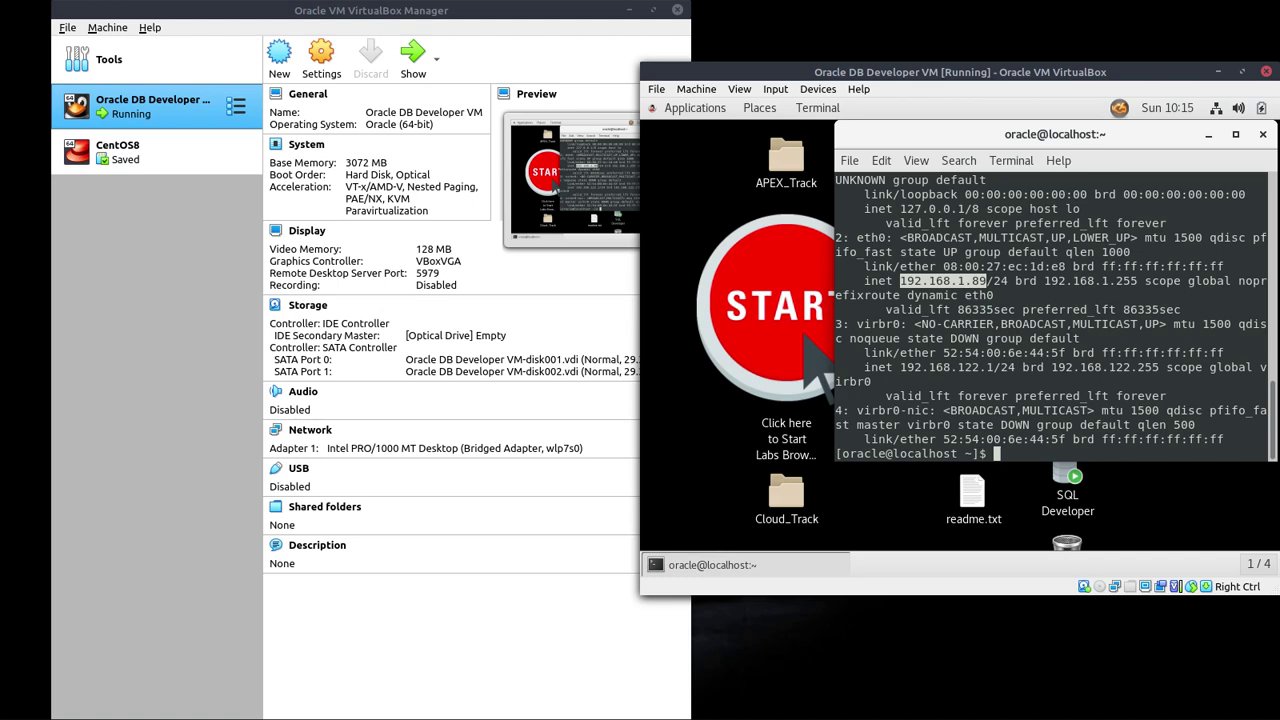
pyautogui.write('1')
pyautogui.press('BackSpace')
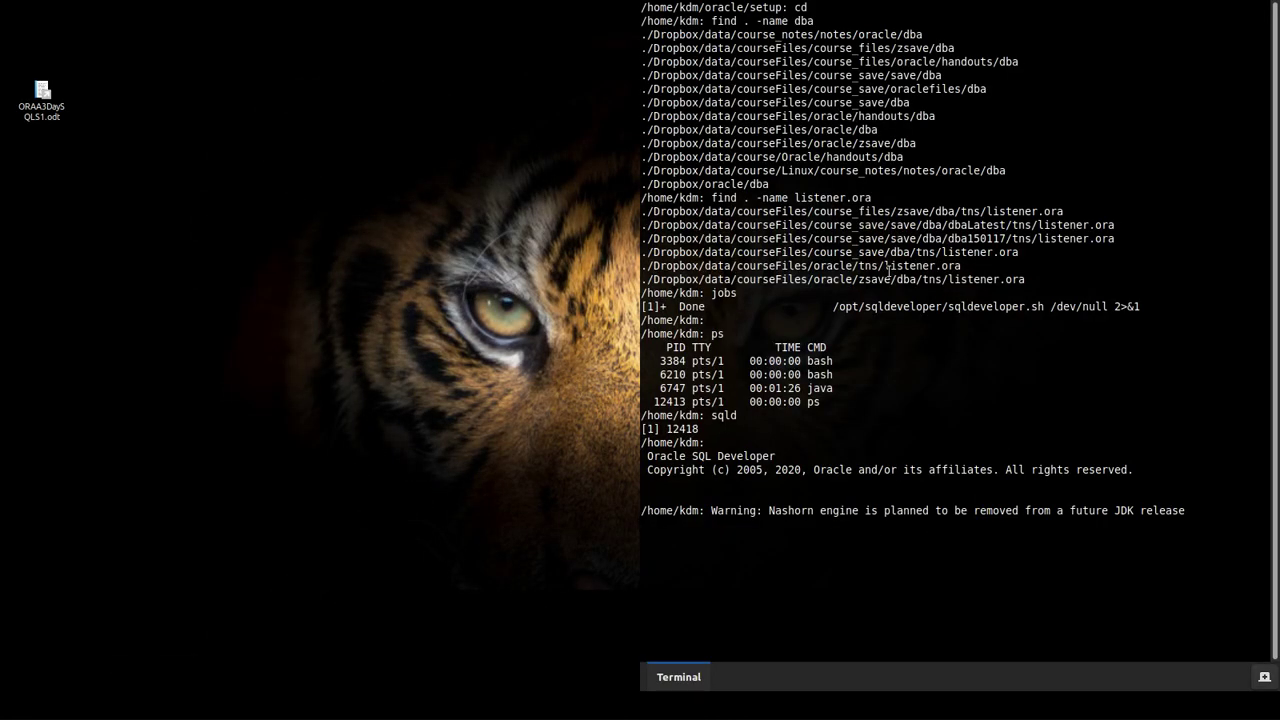
# Switch to the host terminal, clear it and launch Oracle SQL Developer with the command "sqld"
pyautogui.press('Return')
pyautogui.hotkey('ctrl', 'l')
pyautogui.write('sqld')
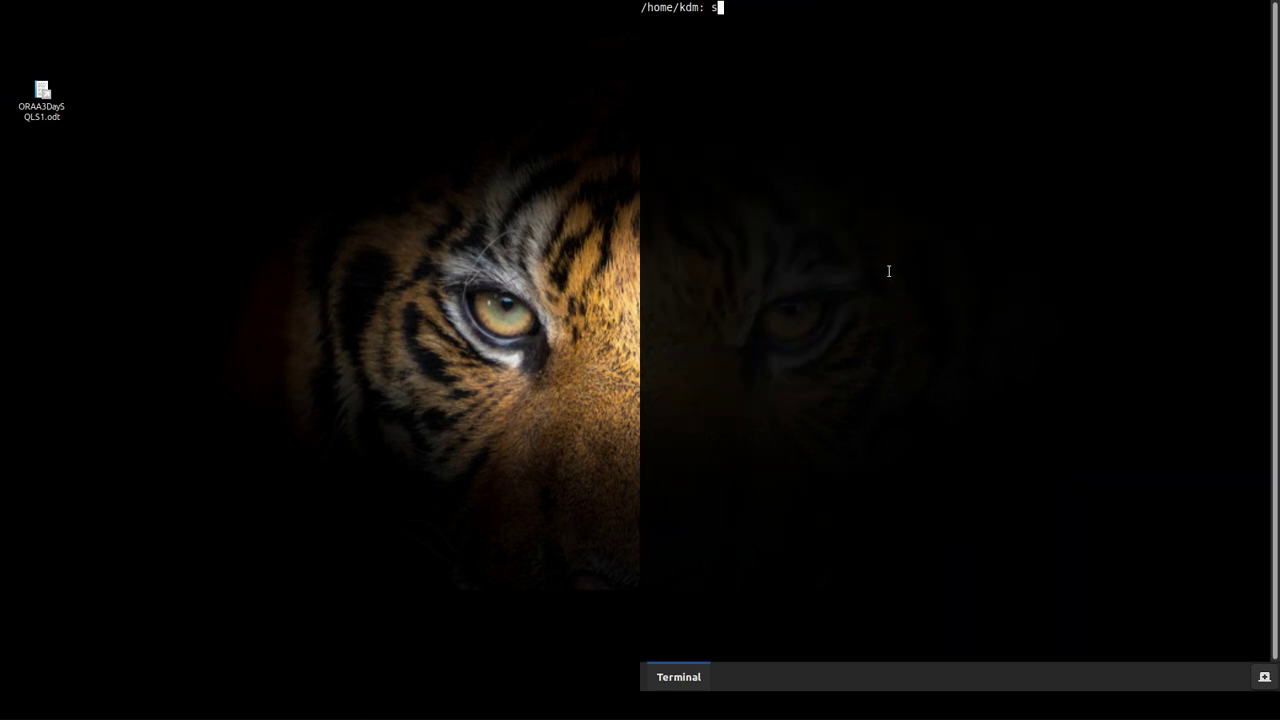
pyautogui.press('Return')
pyautogui.press('Return')
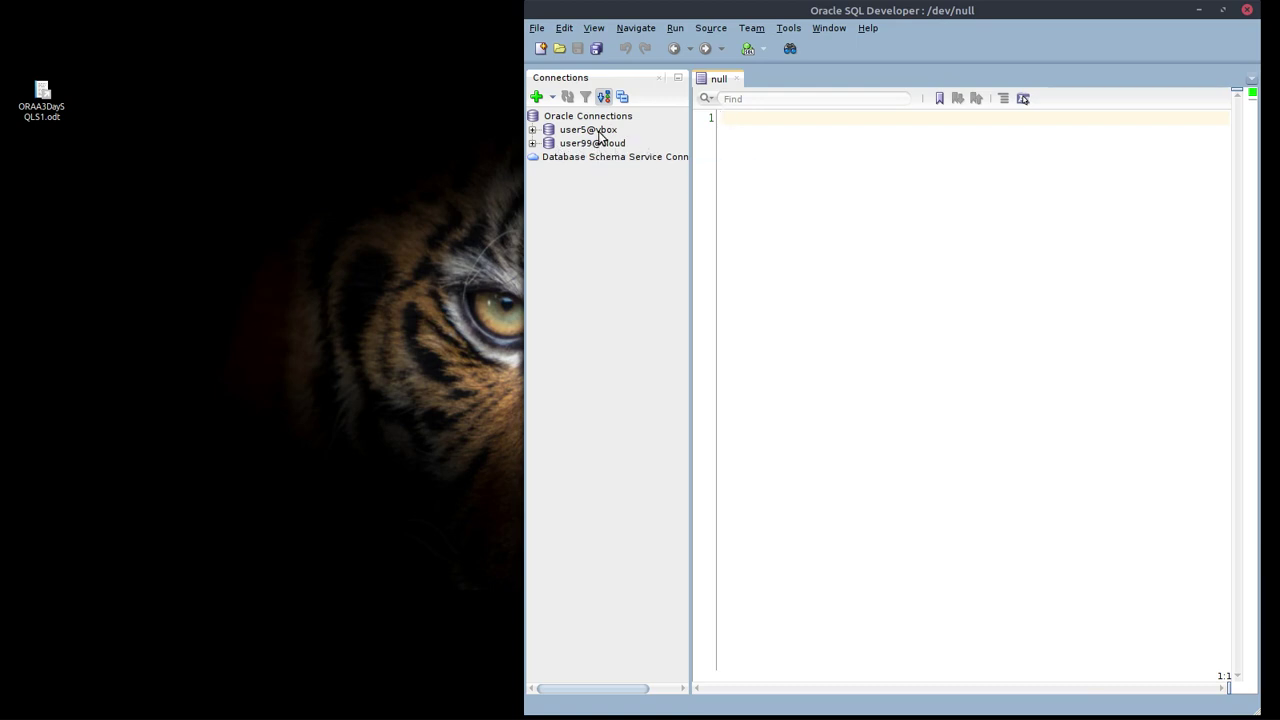
# Open the properties of the user5@vbox connection and review its name, username and hostname
pyautogui.click(600, 131)
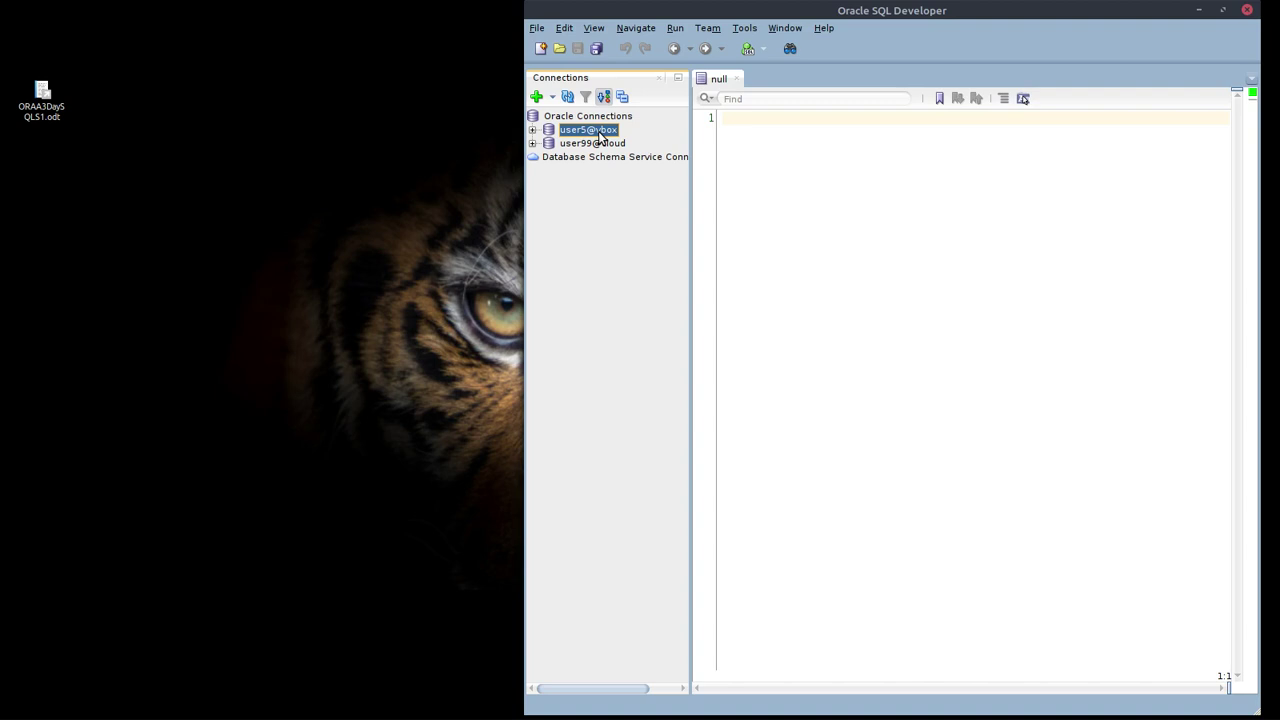
pyautogui.rightClick(599, 131)
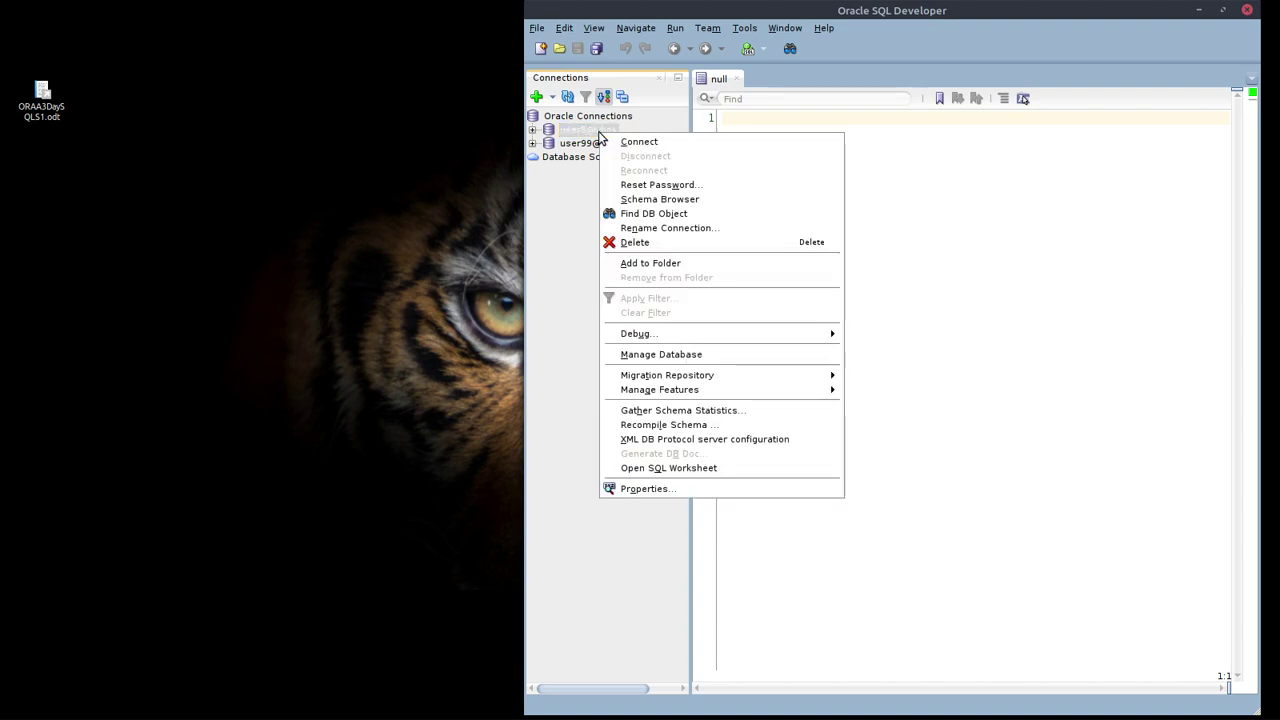
pyautogui.click(645, 489)
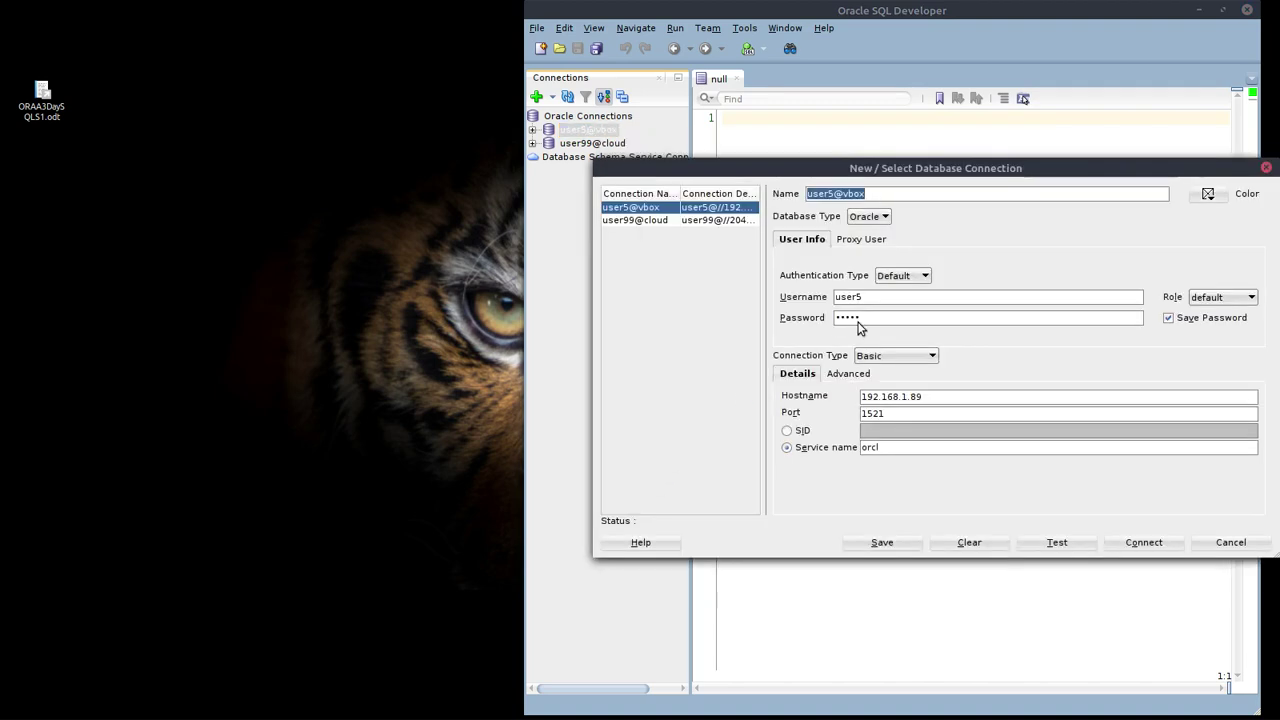
pyautogui.click(886, 195)
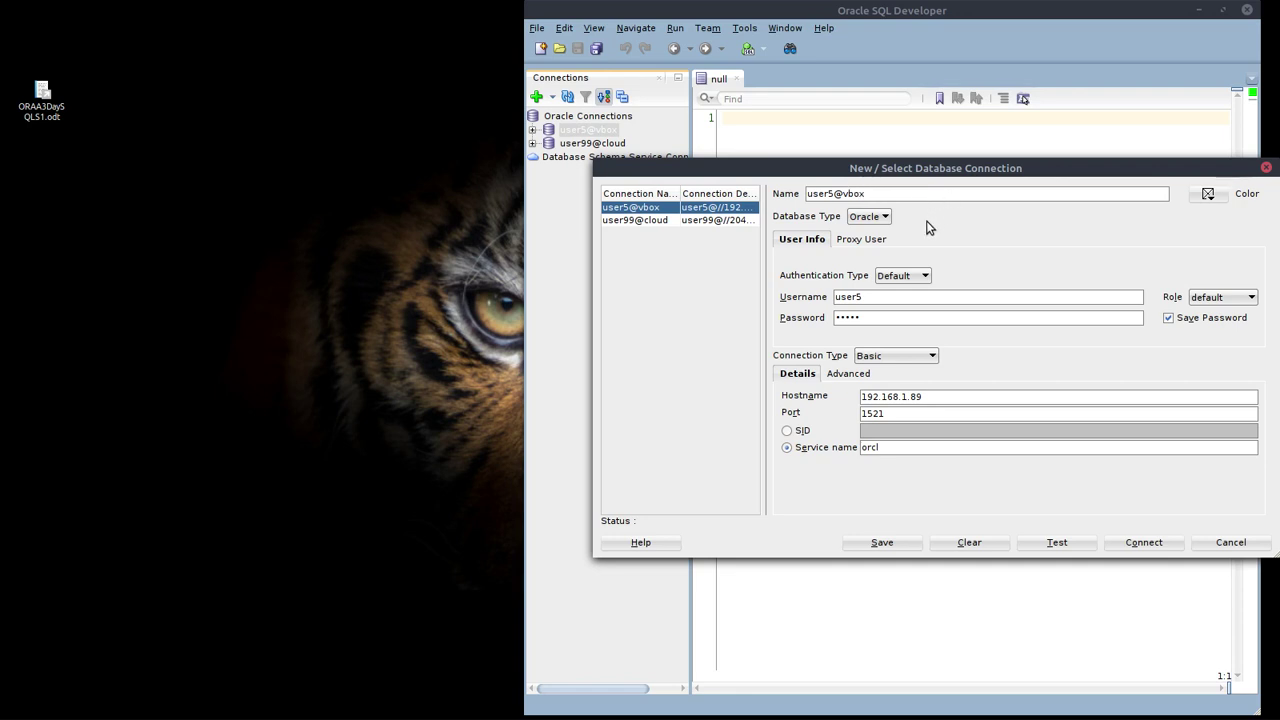
pyautogui.click(879, 298)
pyautogui.click(947, 398)
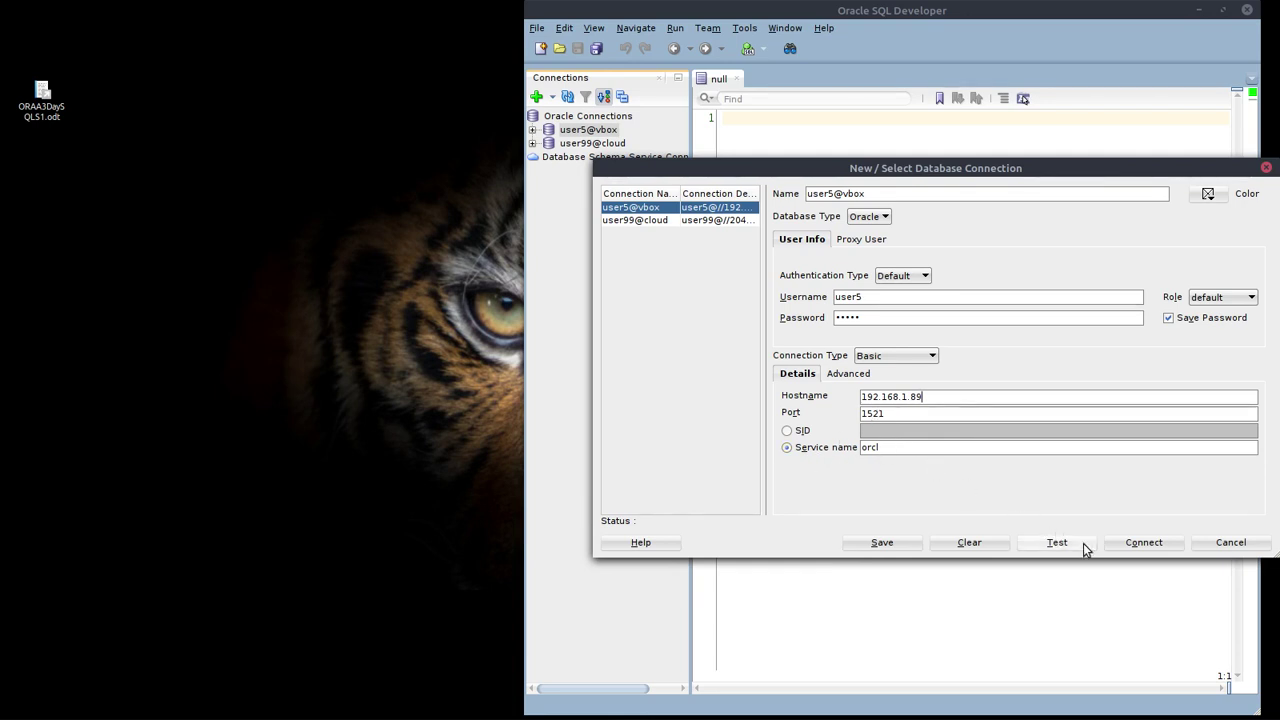
# Test and save the user5@vbox connection, and connect to its database
pyautogui.click(1056, 545)
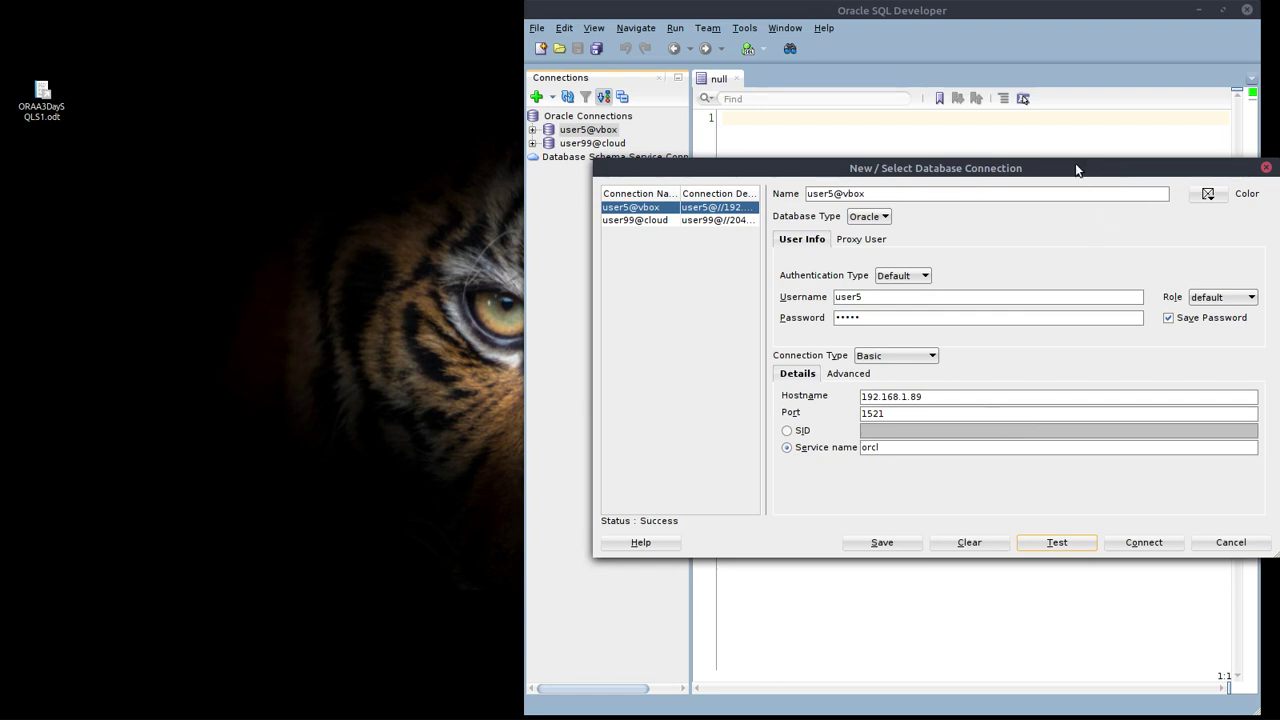
pyautogui.moveTo(1073, 168); pyautogui.dragTo(1024, 200)
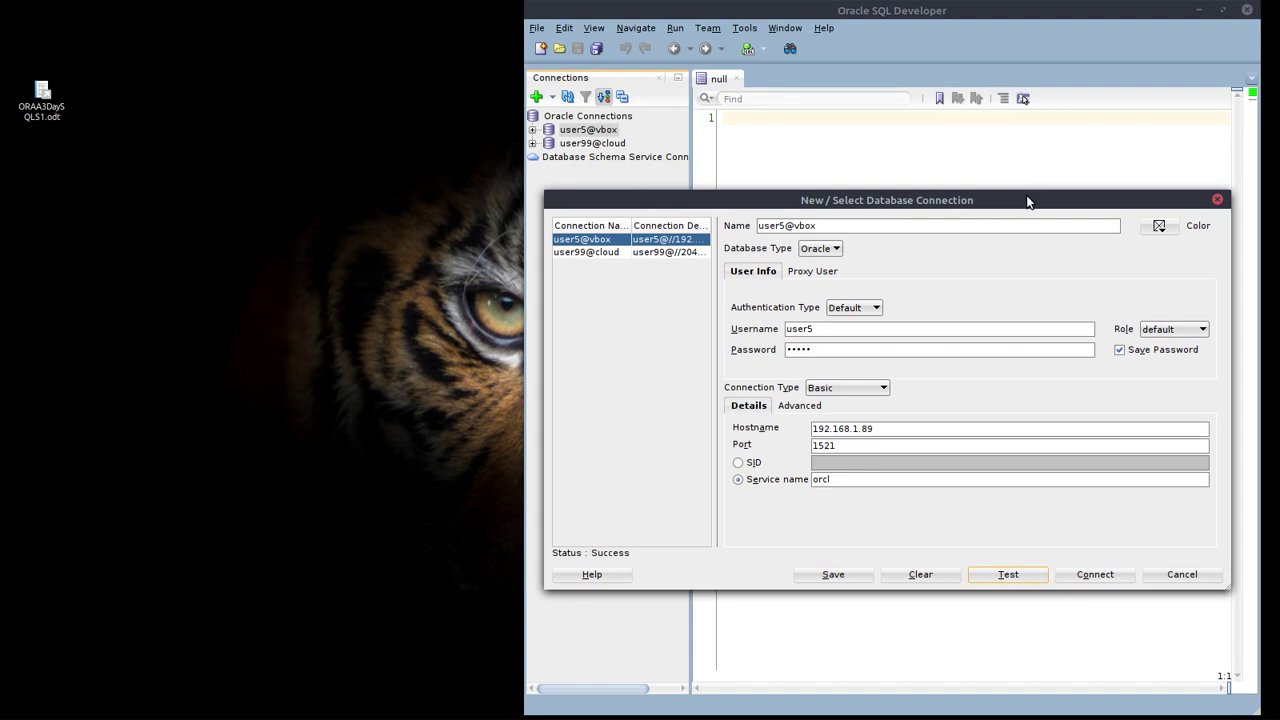
pyautogui.click(838, 578)
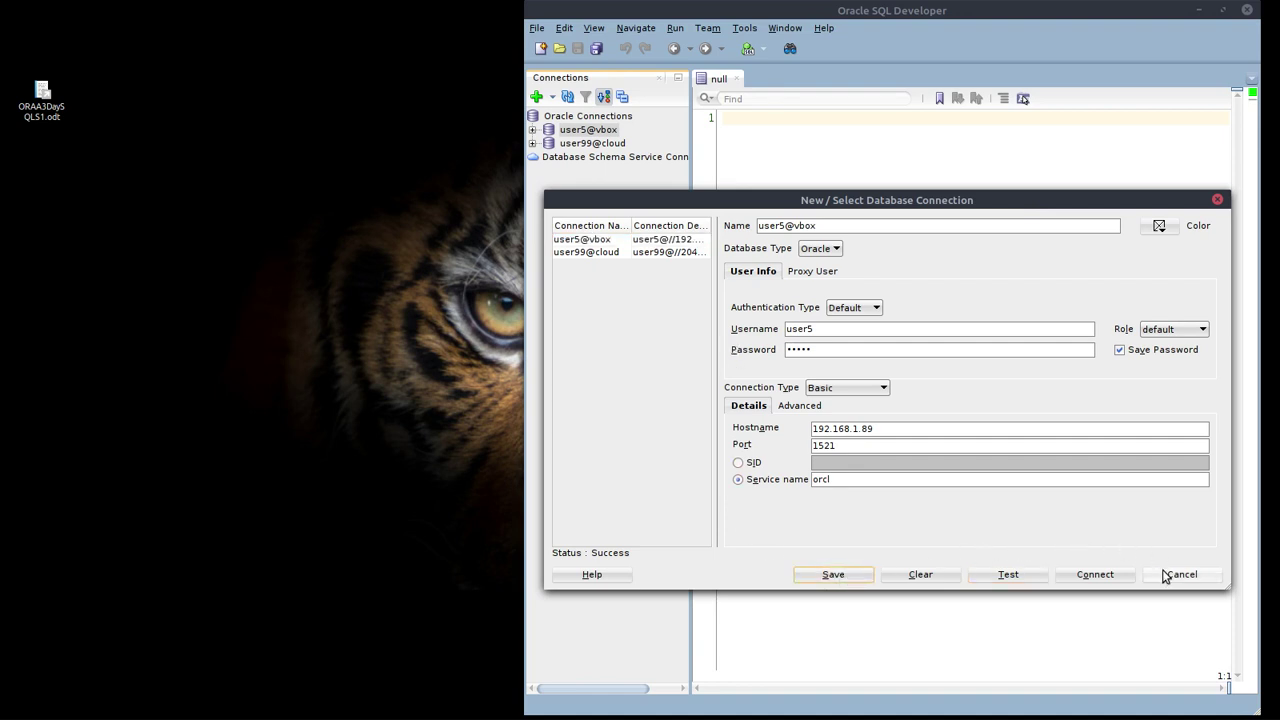
pyautogui.click(1111, 576)
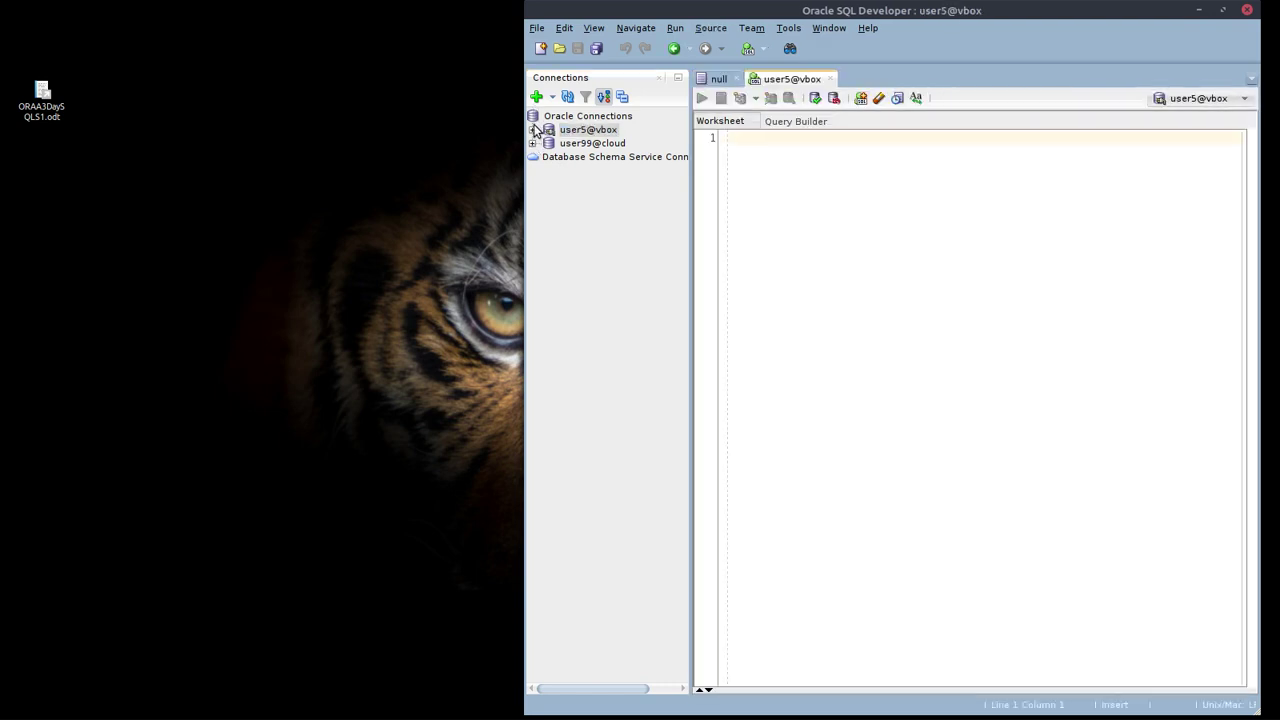
# Expand the tables of user5@vbox and view the SUPPLIER table's columns and data
pyautogui.click(533, 130)
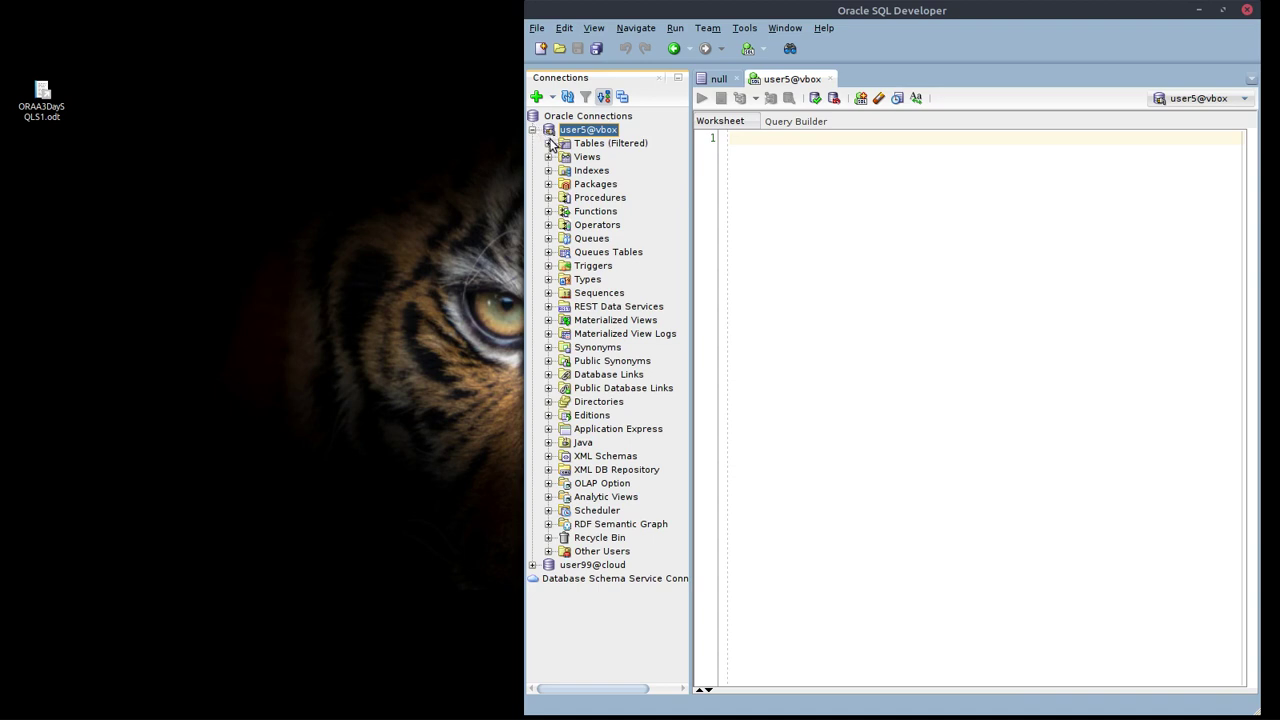
pyautogui.click(548, 143)
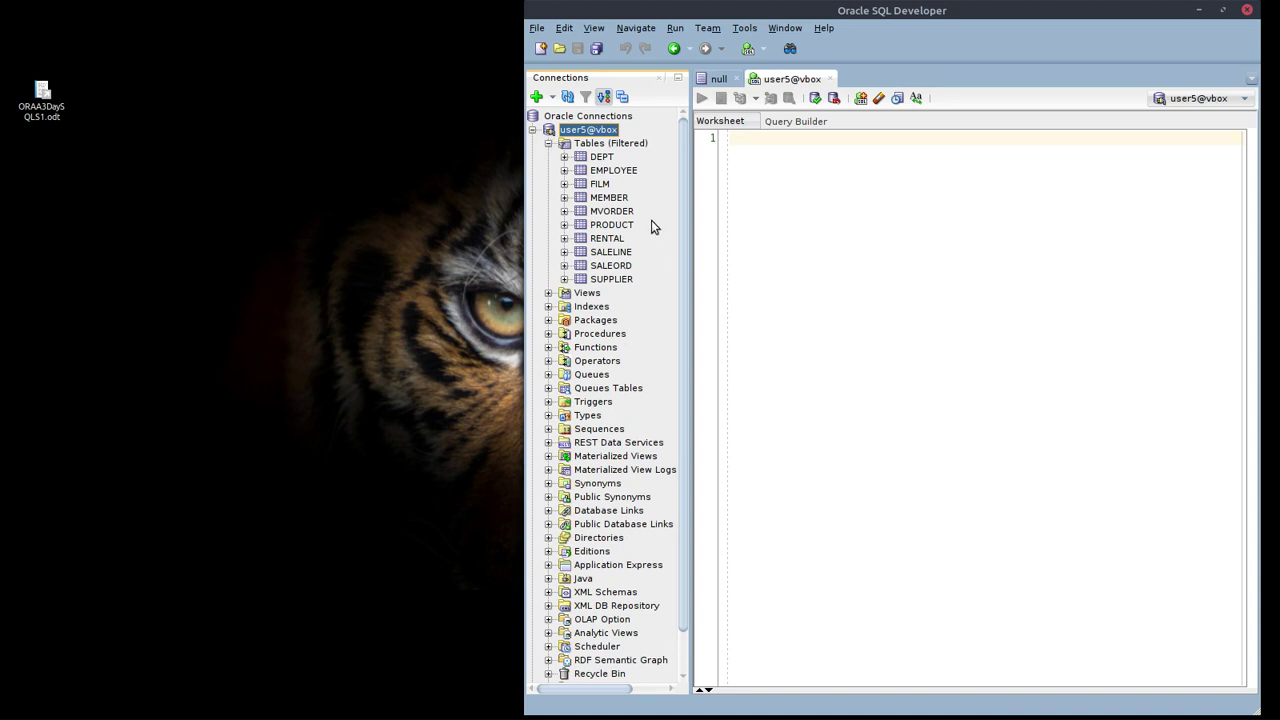
pyautogui.moveTo(610, 280); pyautogui.dragTo(929, 222)
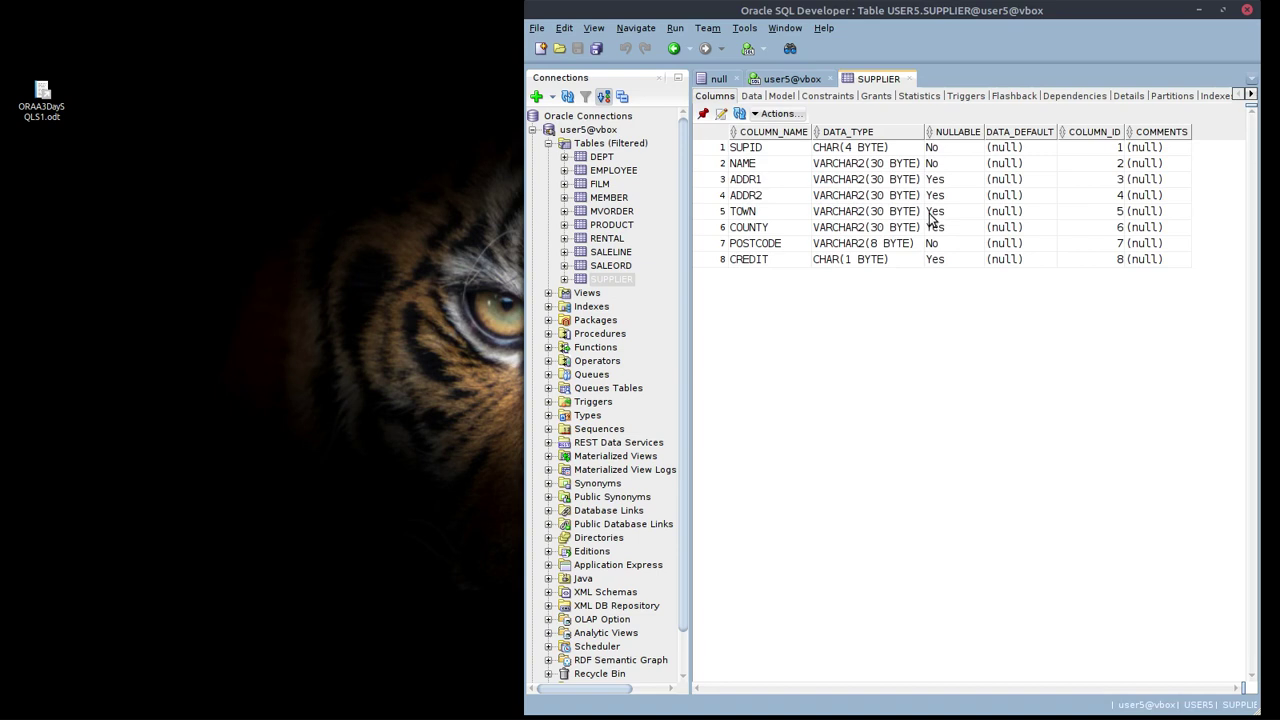
pyautogui.click(751, 95)
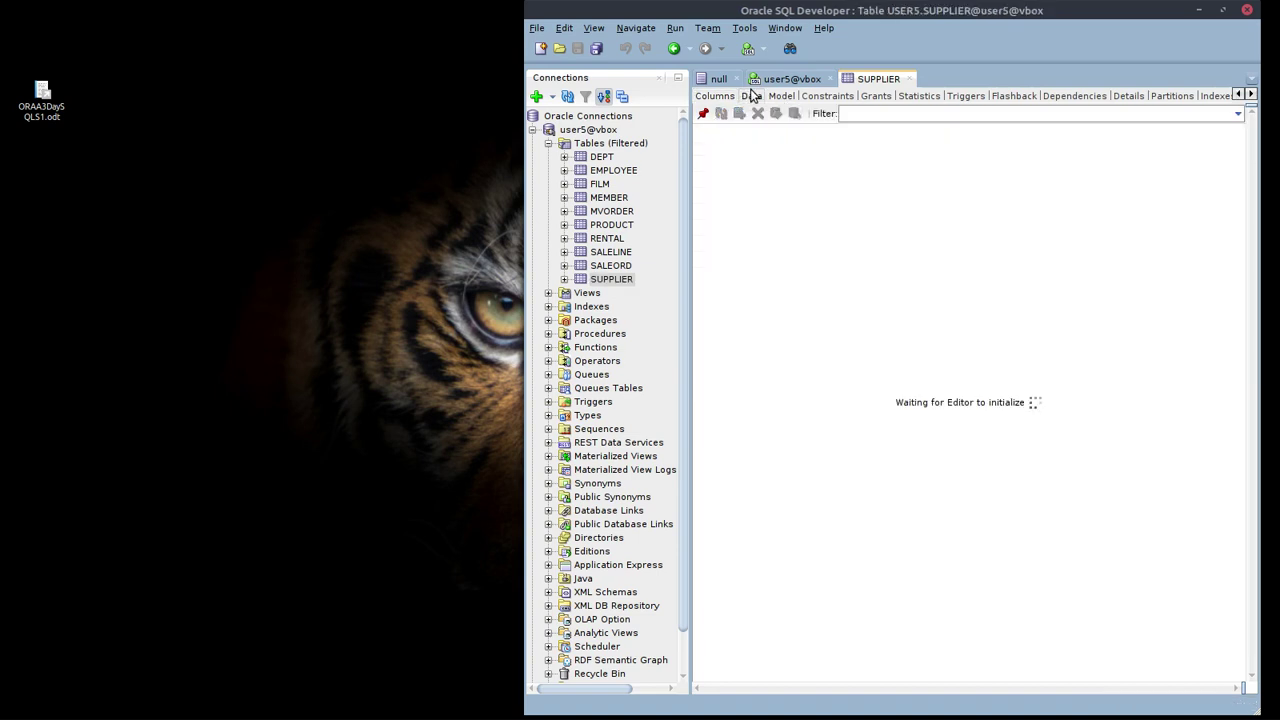
# Generate a SELECT statement for the SUPPLIER table in the user5@vbox worksheet and run it
pyautogui.click(803, 82)
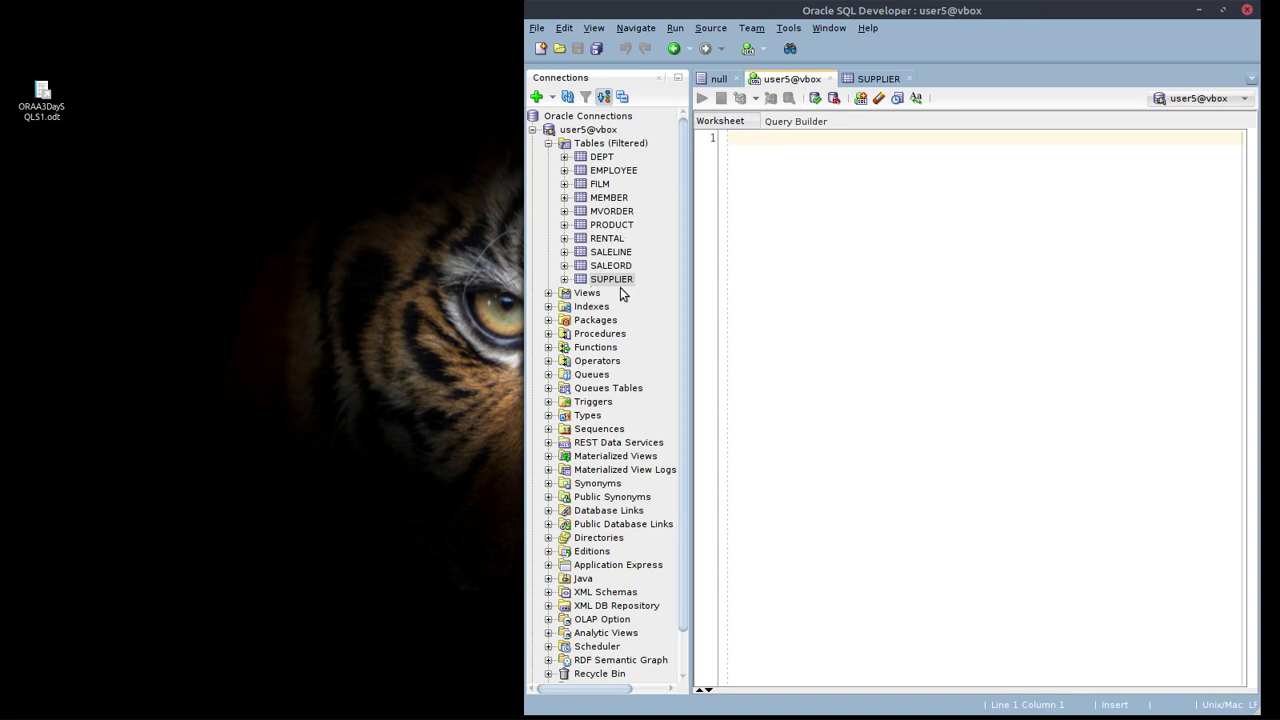
pyautogui.moveTo(614, 284); pyautogui.dragTo(891, 235)
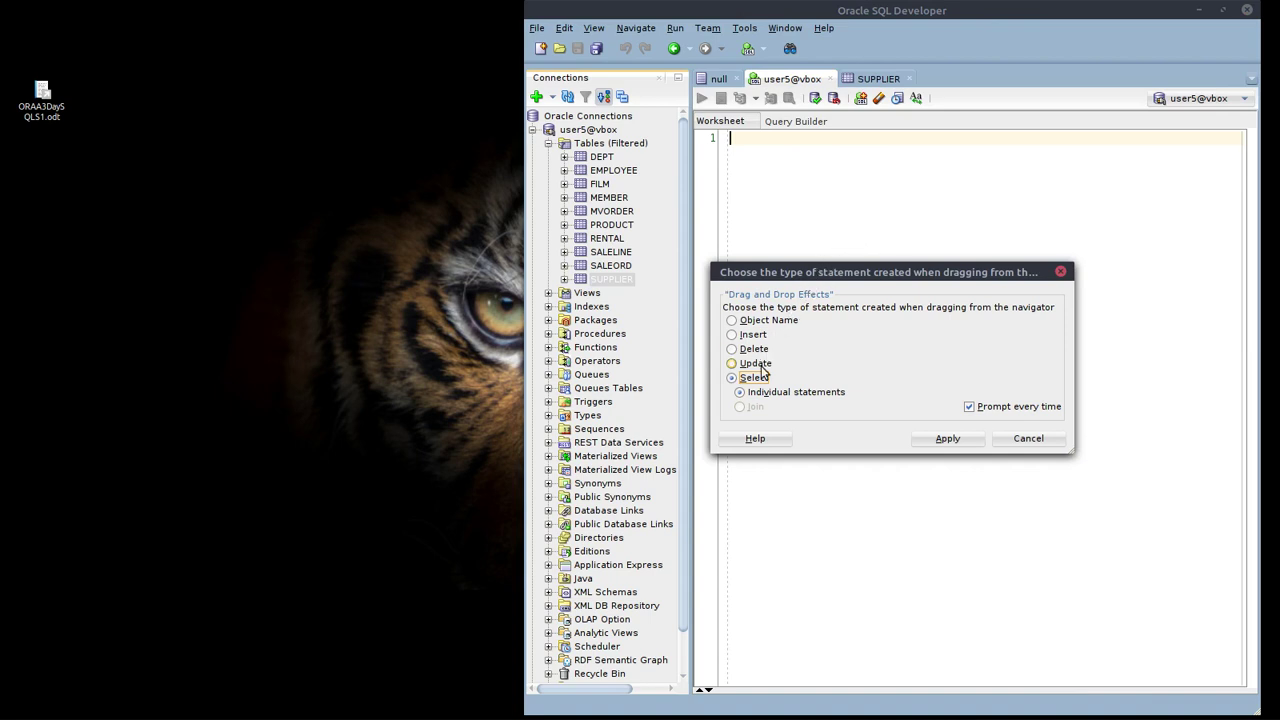
pyautogui.click(947, 439)
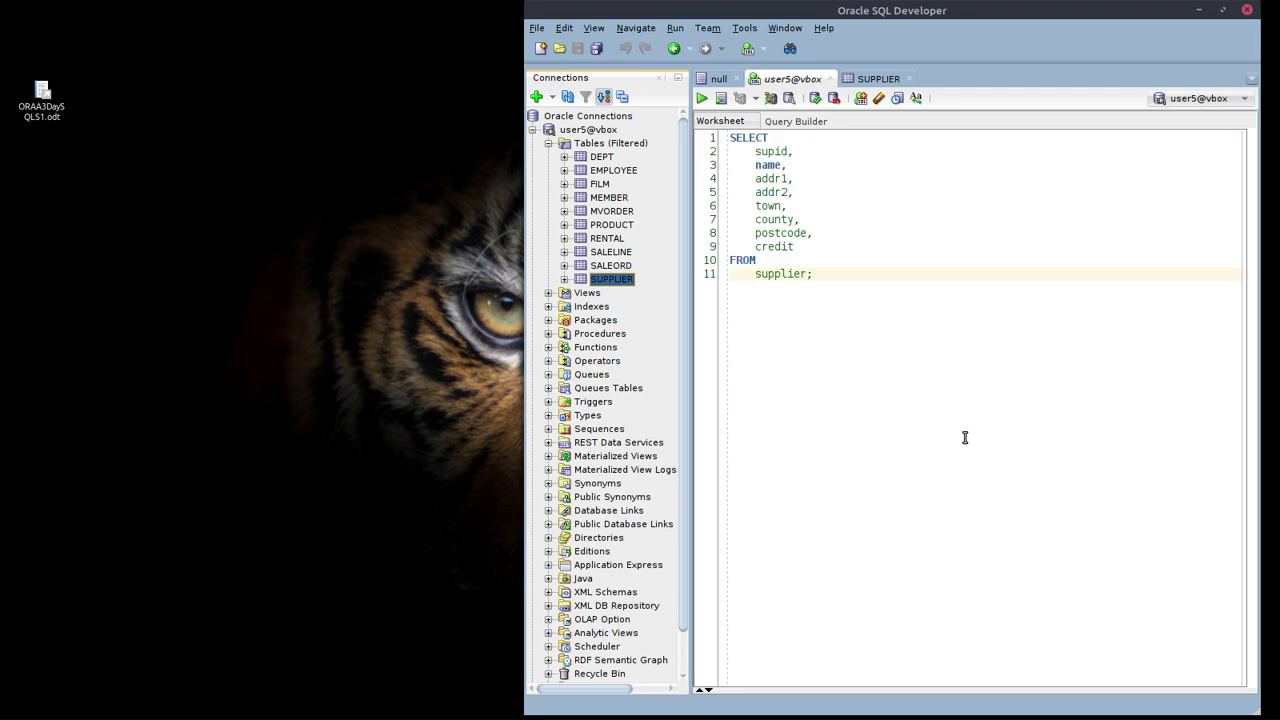
pyautogui.click(700, 104)
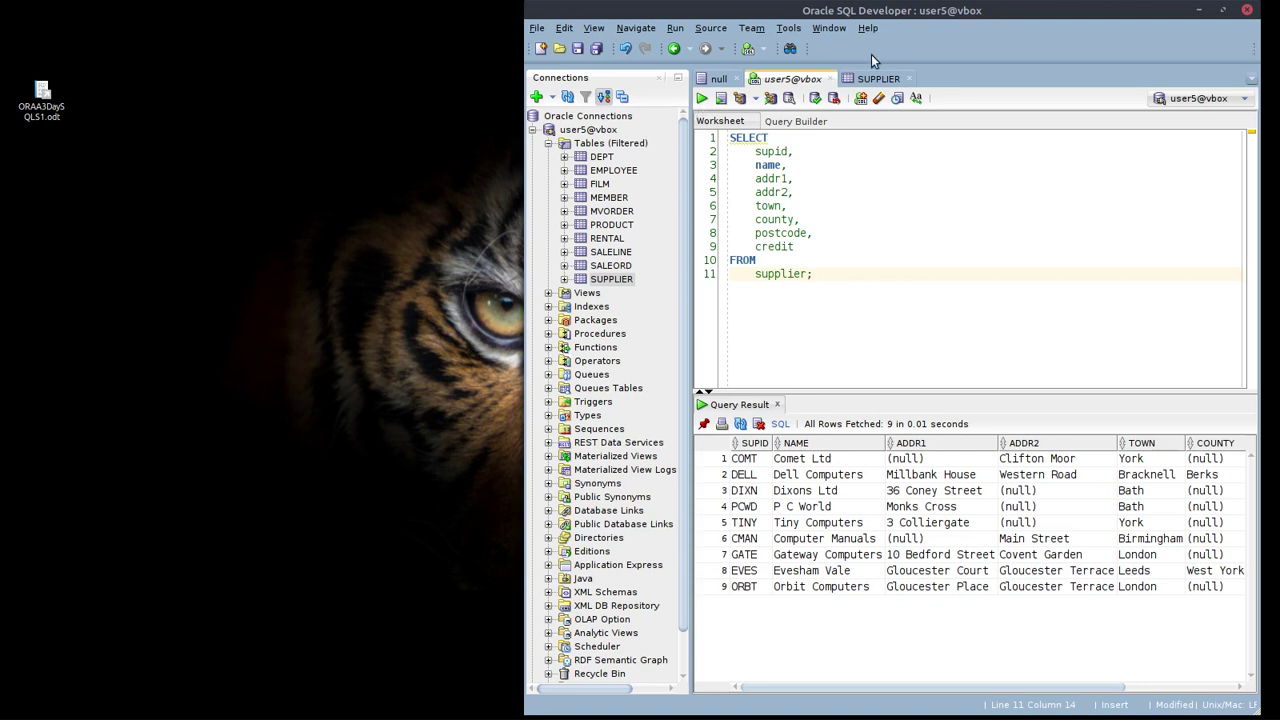
# Collapse user5@vbox, connect to user99@cloud and expand its list of tables
pyautogui.click(533, 131)
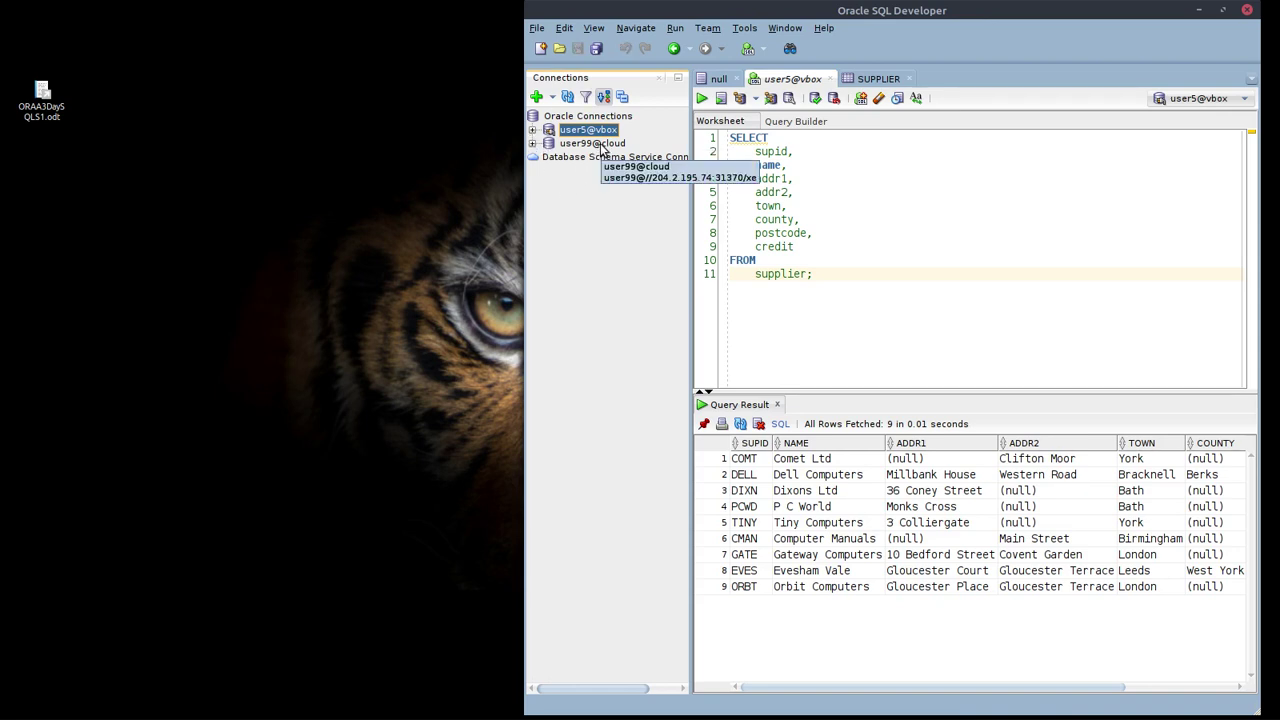
pyautogui.click(532, 145)
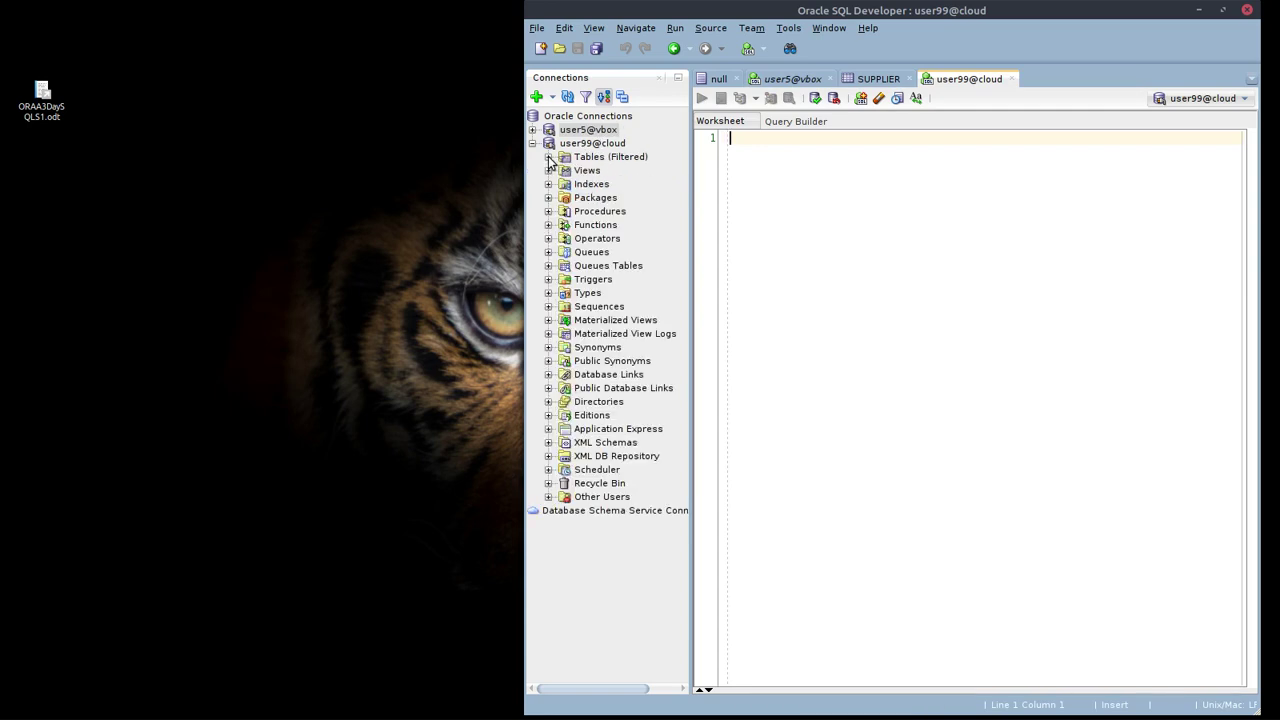
pyautogui.click(548, 157)
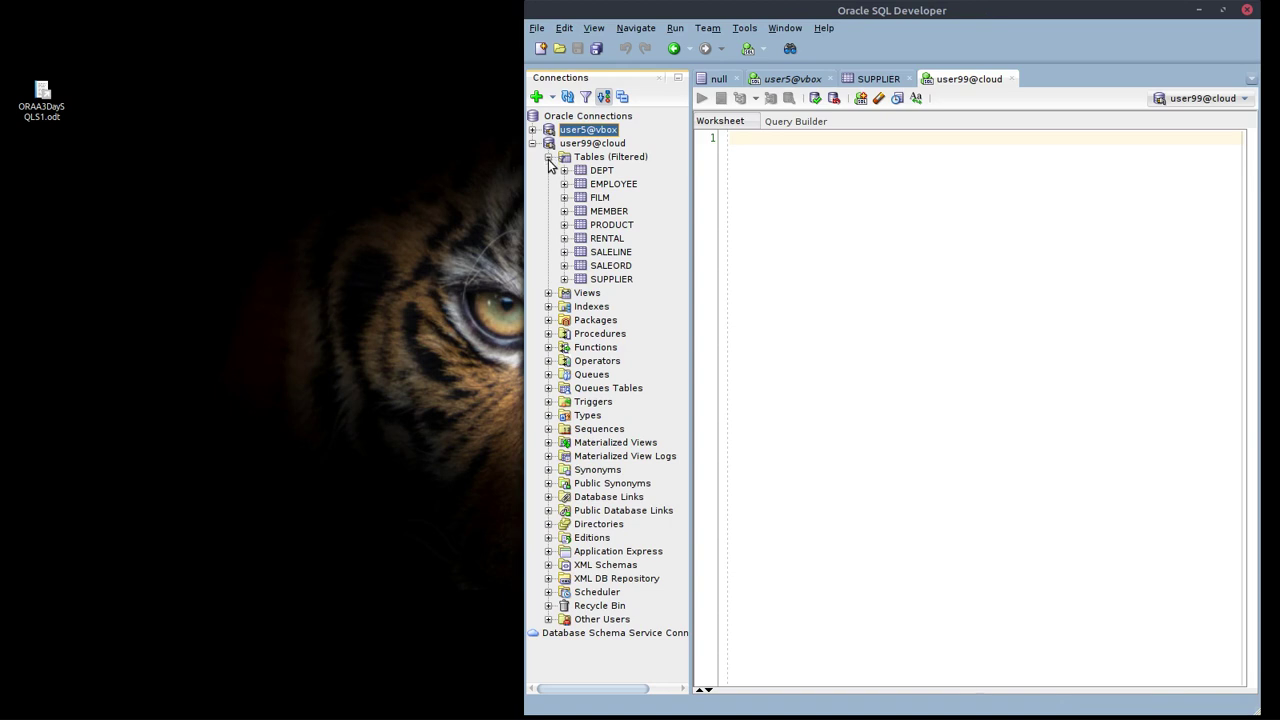
# Open the PRODUCT table of user99@cloud and view its data
pyautogui.moveTo(609, 224); pyautogui.dragTo(800, 227)
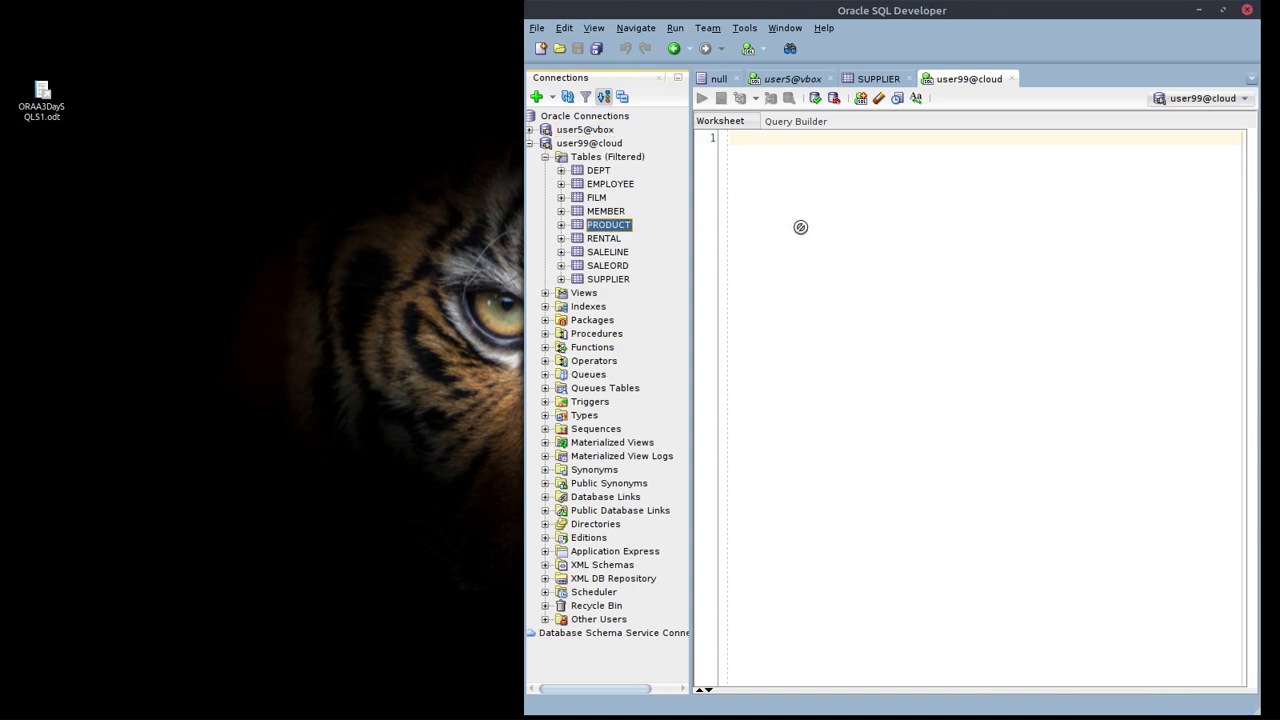
pyautogui.click(613, 227)
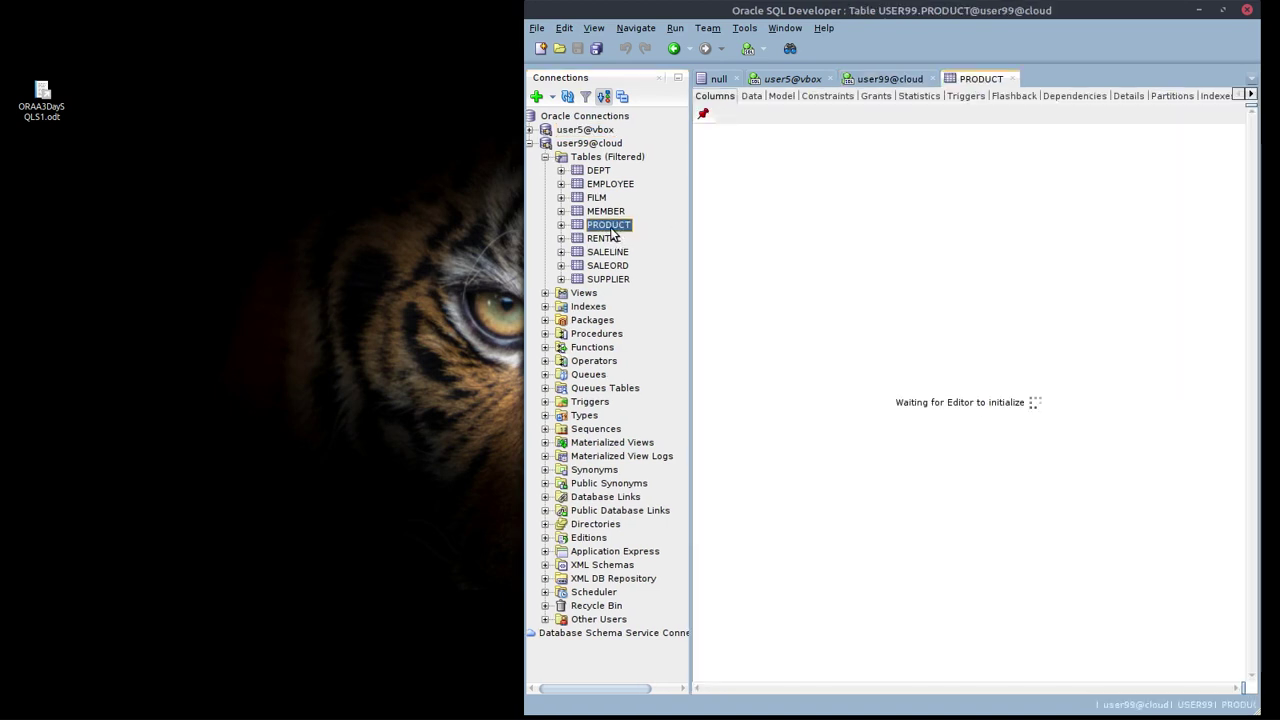
pyautogui.click(761, 97)
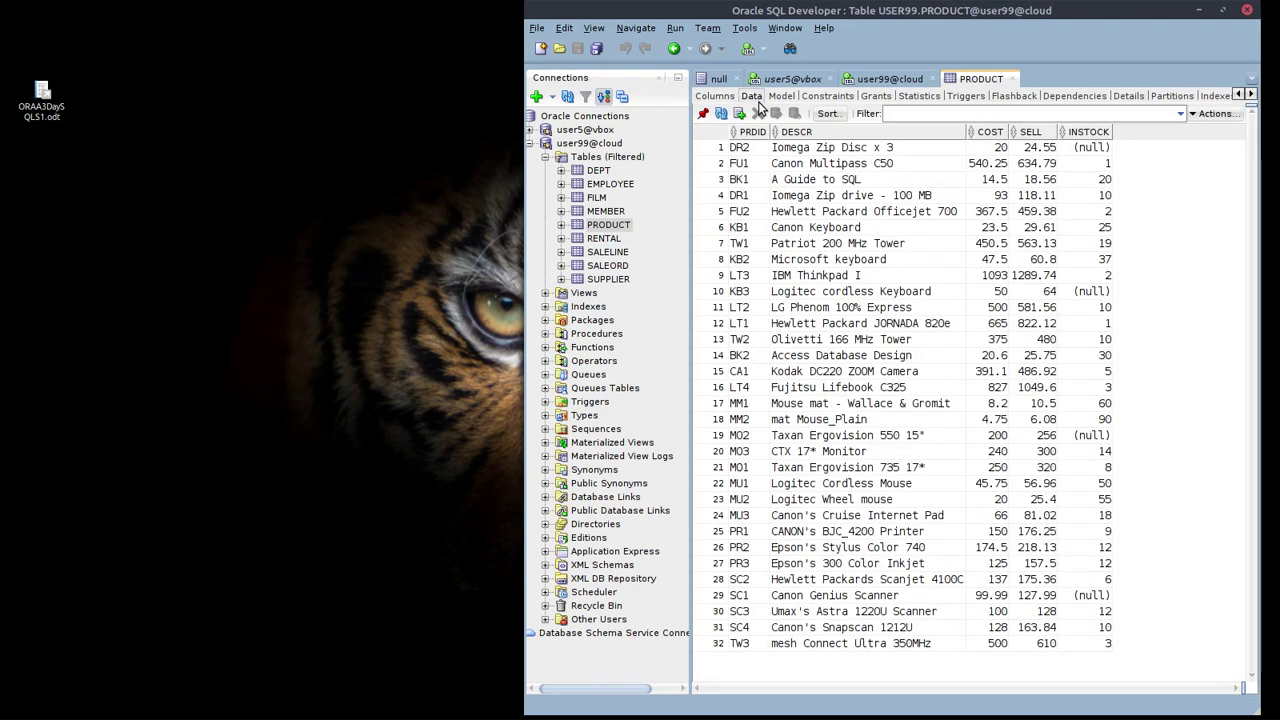
# Generate a SELECT statement for the PRODUCT table in the user99@cloud worksheet and run it
pyautogui.click(801, 80)
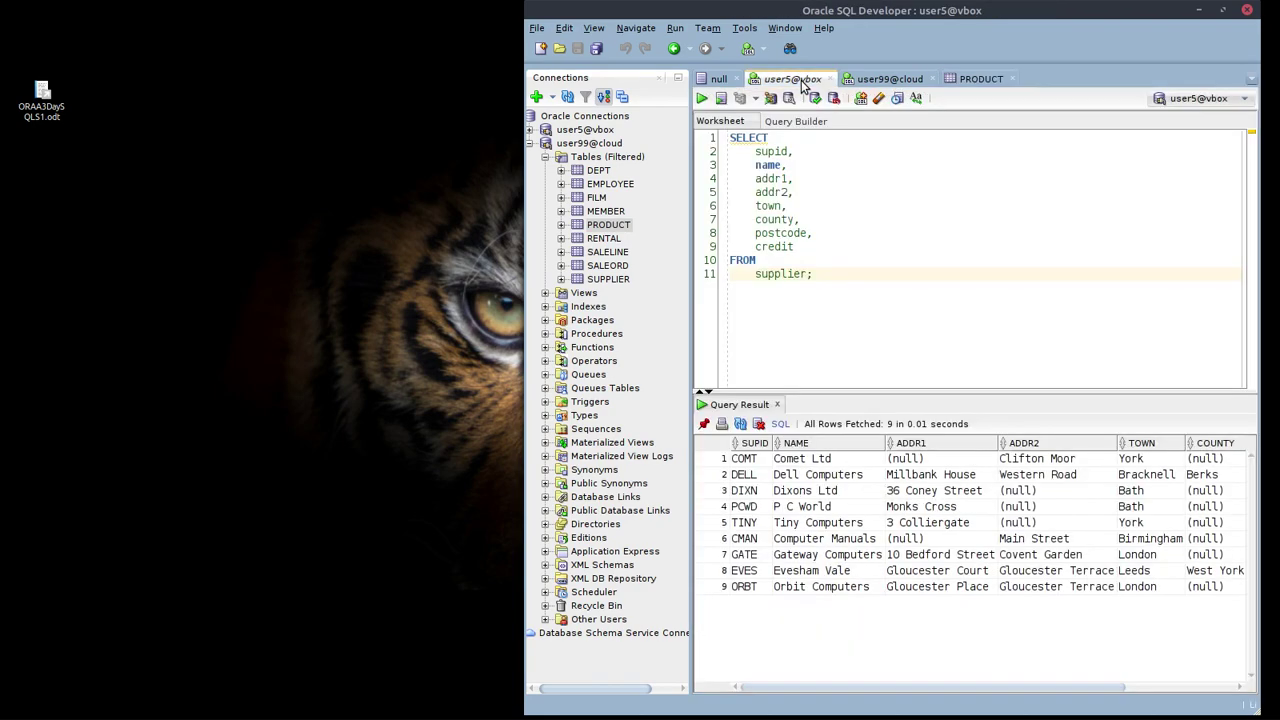
pyautogui.click(885, 80)
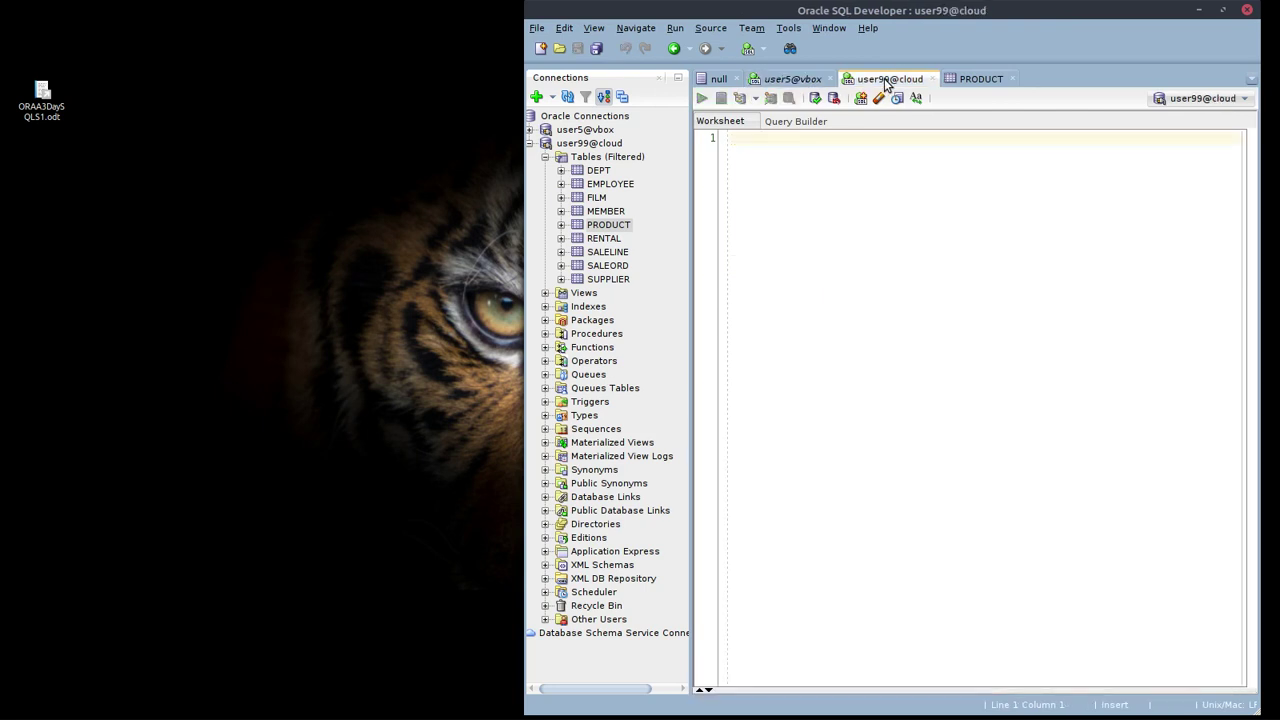
pyautogui.moveTo(604, 228); pyautogui.dragTo(854, 229)
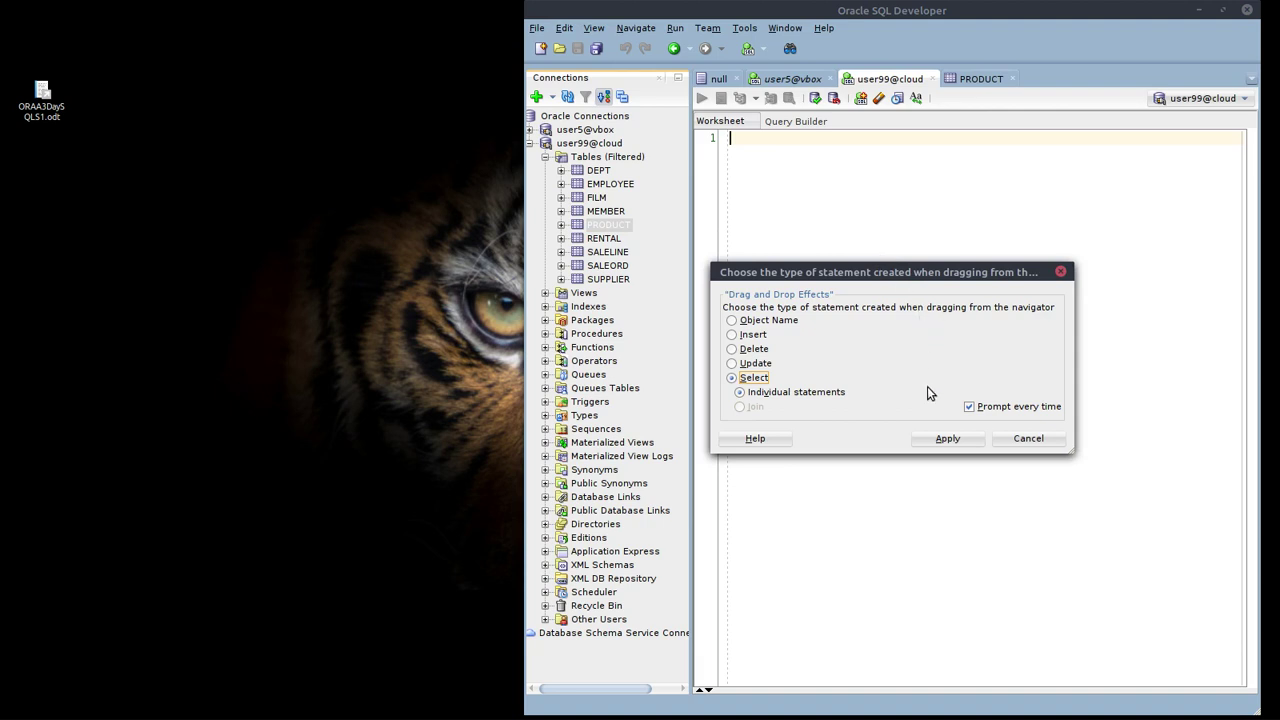
pyautogui.click(932, 440)
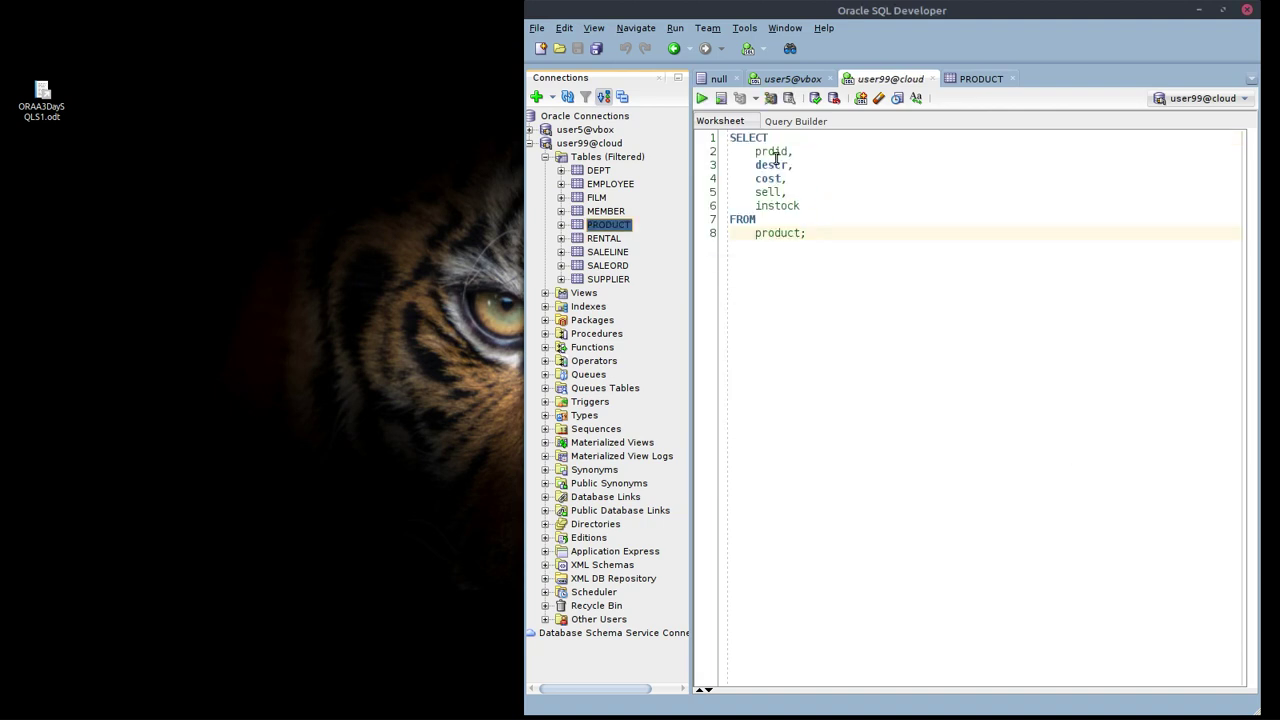
pyautogui.click(704, 98)
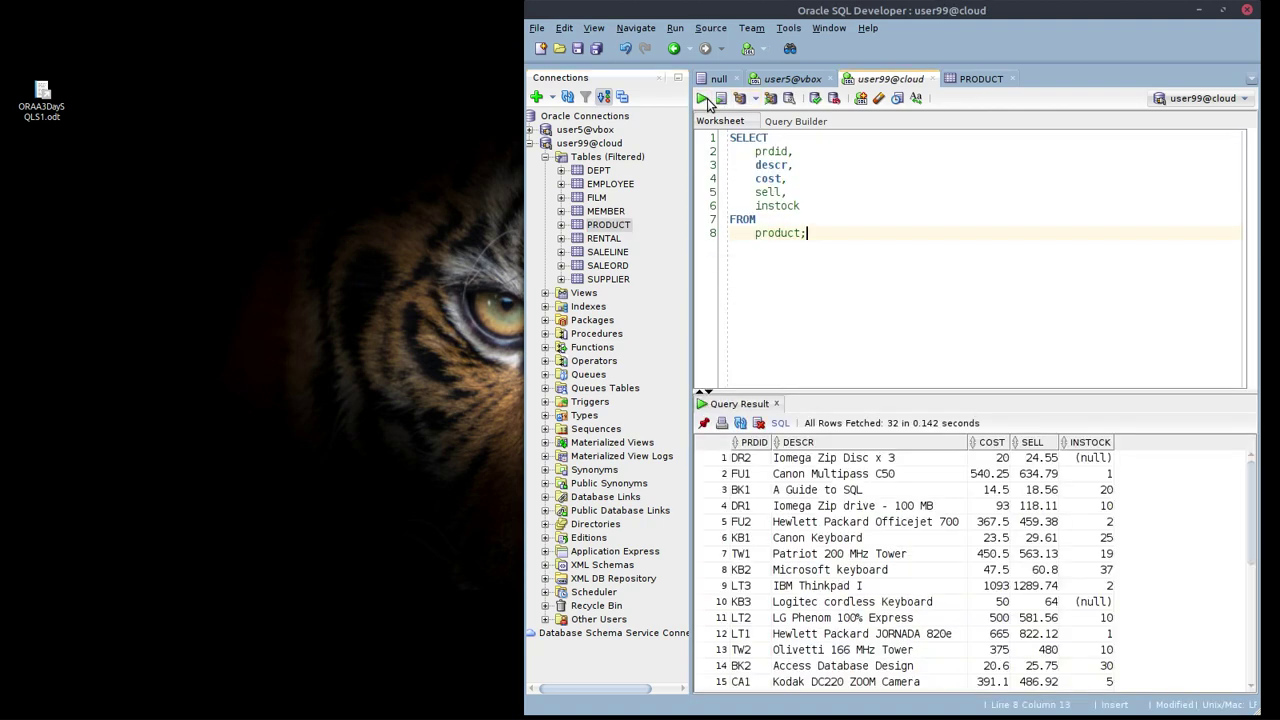